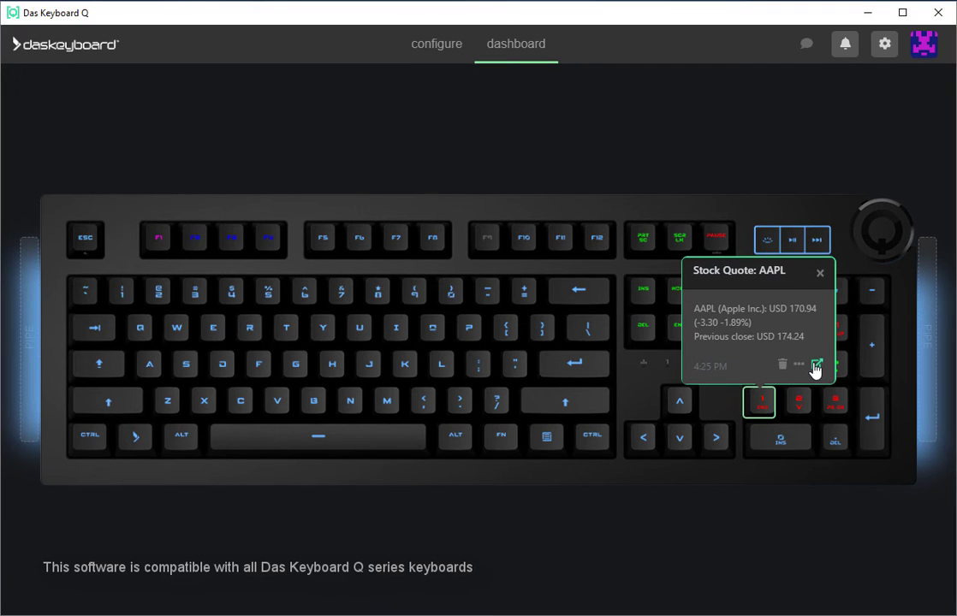
# Open AAPL's full stock page on IEX from the quote popup, then return to Das Keyboard Q
pyautogui.click(816, 364)
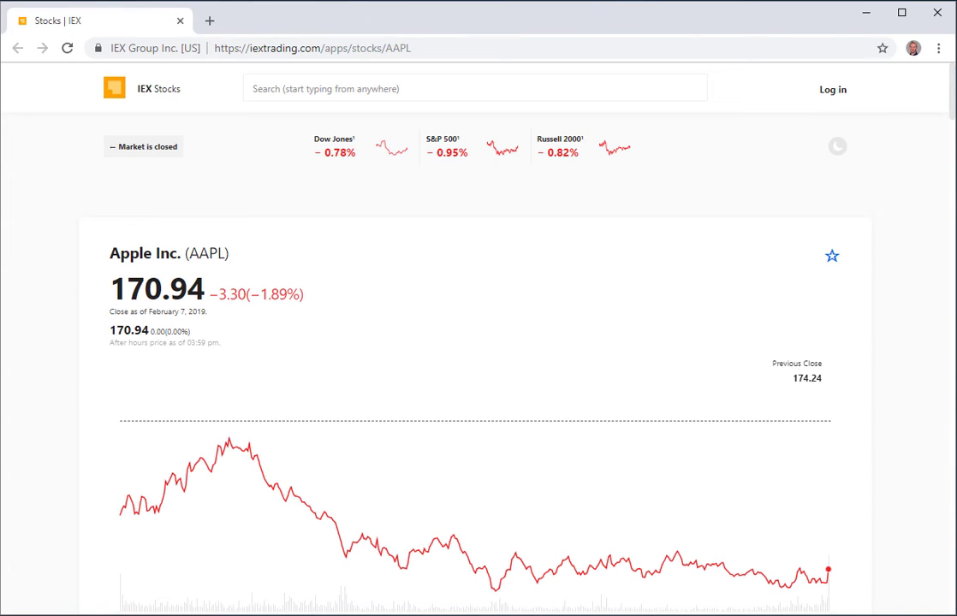
pyautogui.hotkey('alt', 'Tab')
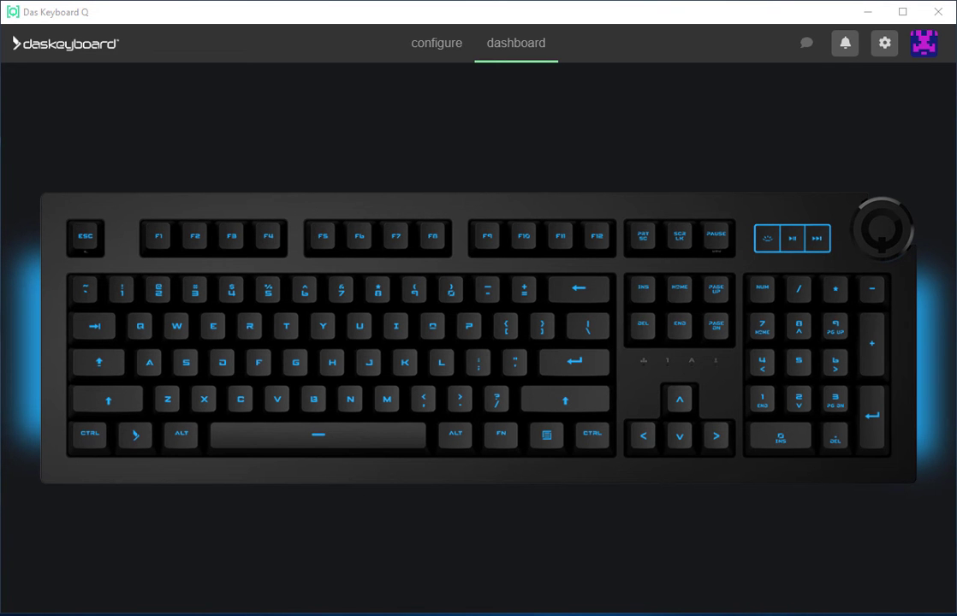
# Open the Applets marketplace and scroll the Discover list down to Weather - USA
pyautogui.click(428, 45)
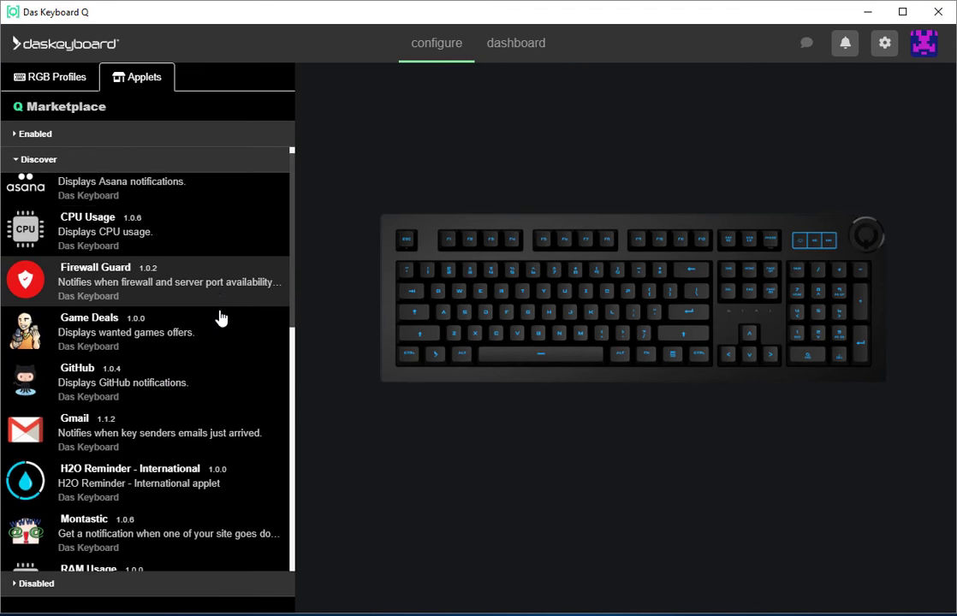
pyautogui.scroll(-5, 220, 319)
pyautogui.scroll(-1, 220, 318)
pyautogui.scroll(-1, 220, 318)
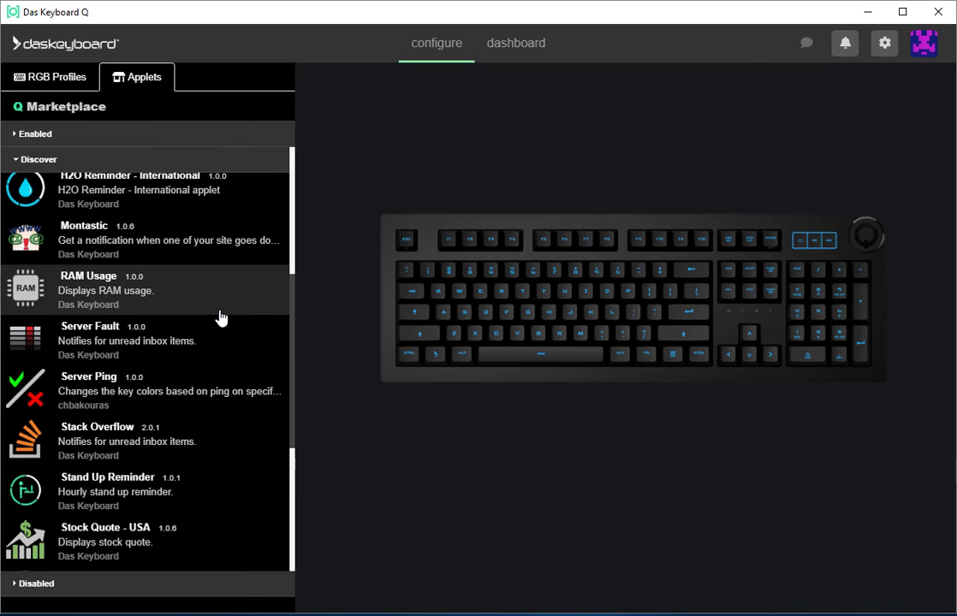
pyautogui.scroll(-1, 220, 319)
pyautogui.scroll(-3, 220, 319)
pyautogui.scroll(-2, 220, 319)
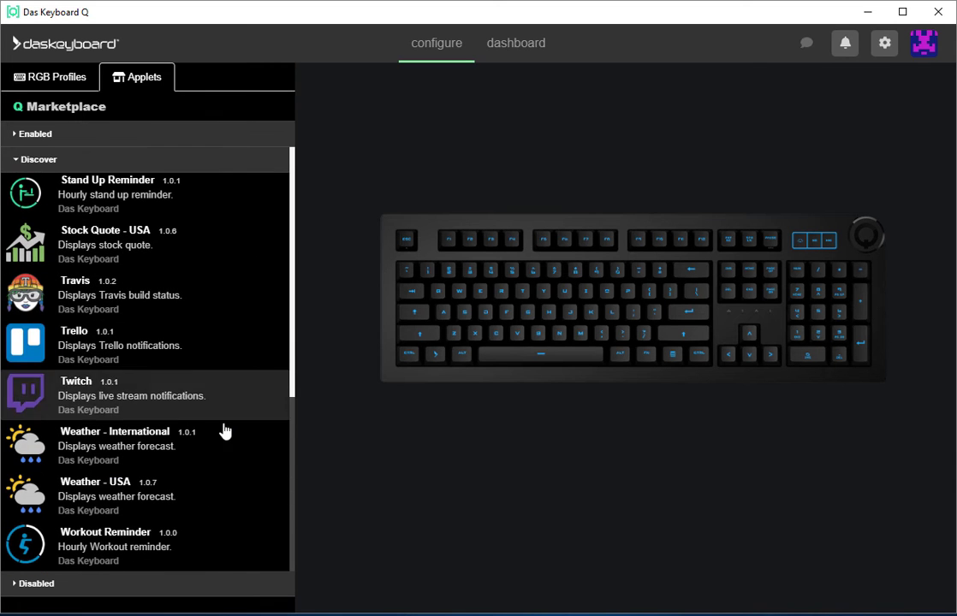
# Install Weather - USA on keys F1–F4 with Austin, TX as its location
pyautogui.click(212, 497)
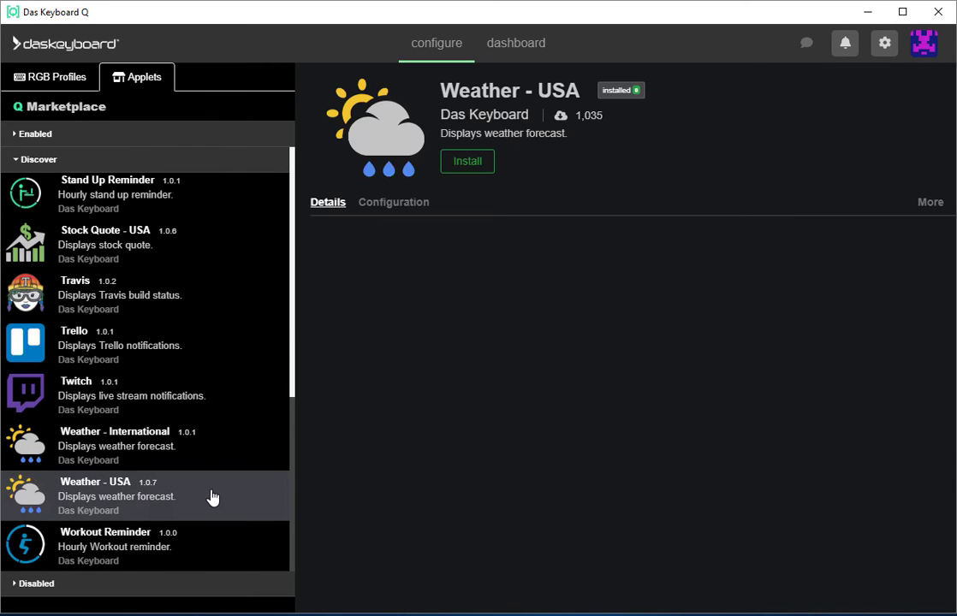
pyautogui.click(473, 164)
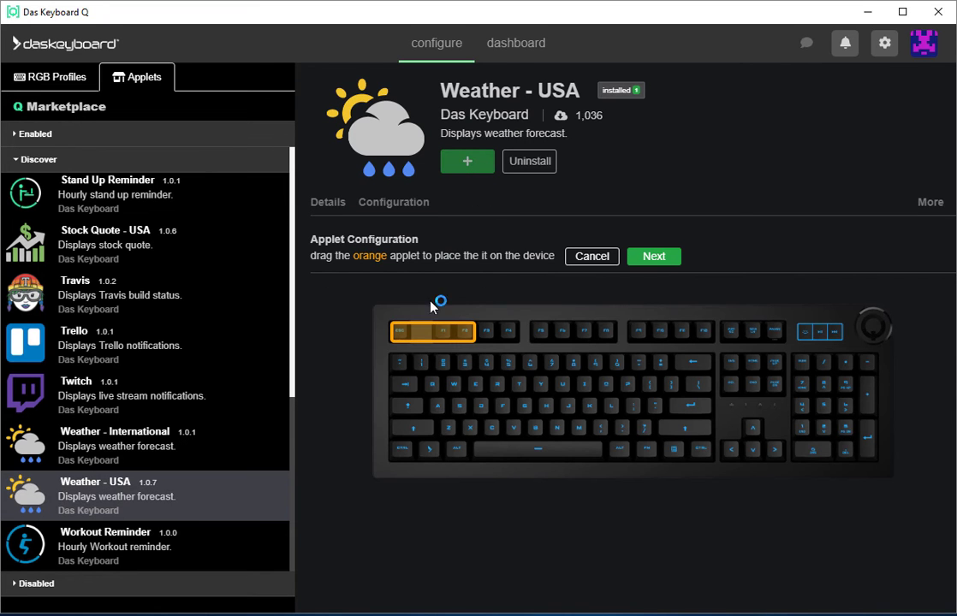
pyautogui.moveTo(422, 323); pyautogui.dragTo(438, 338)
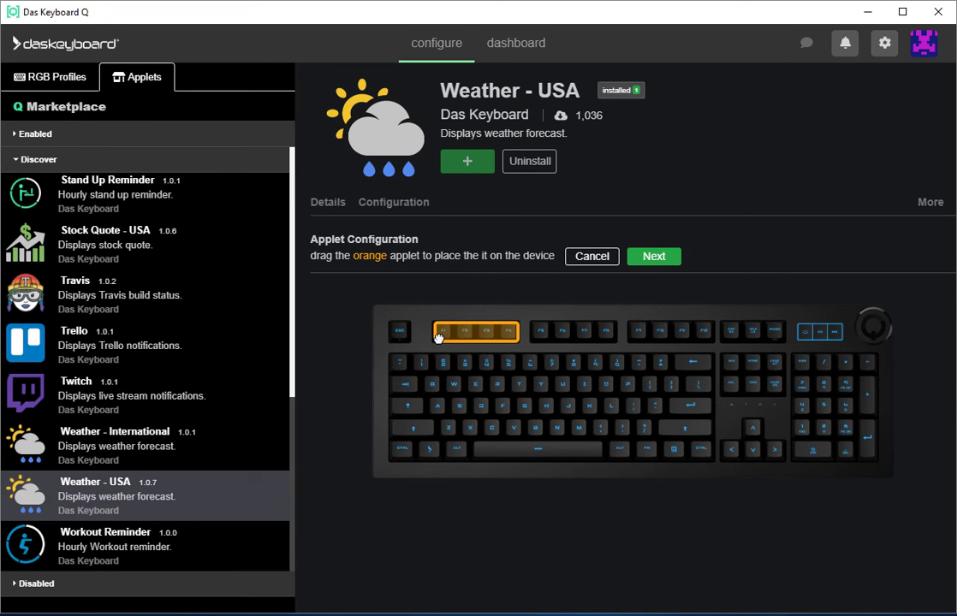
pyautogui.click(649, 259)
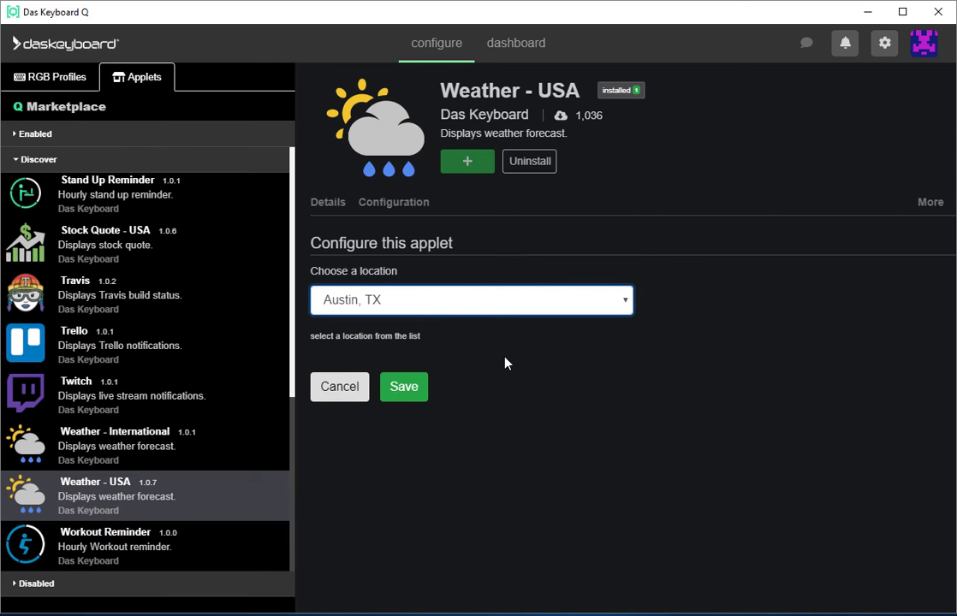
pyautogui.click(415, 390)
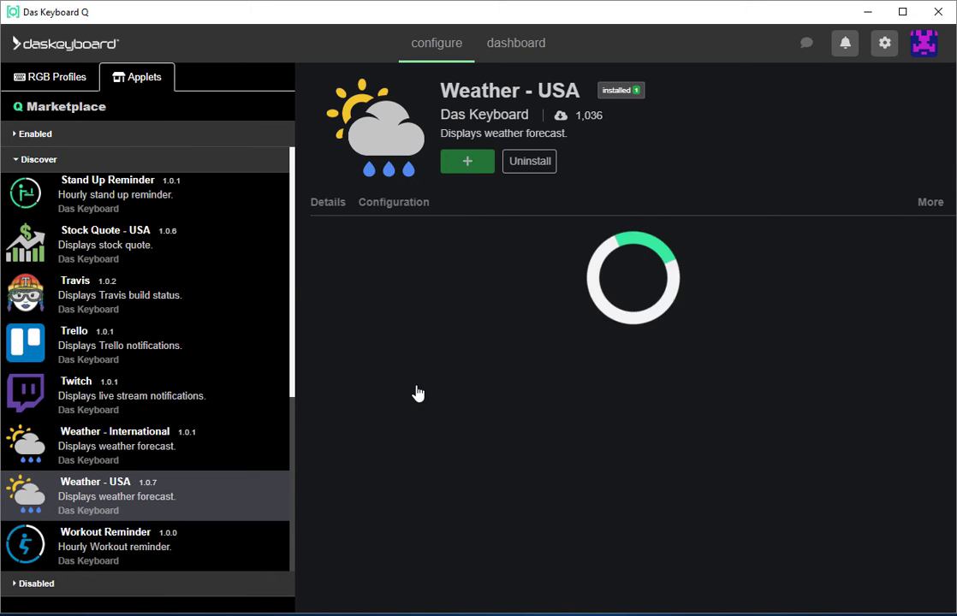
pyautogui.click(440, 188)
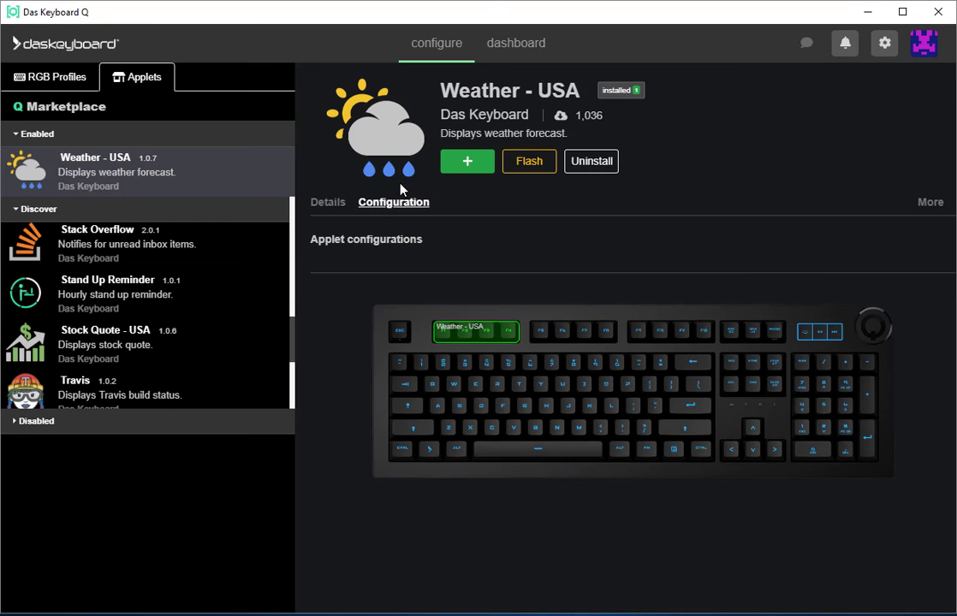
# Install Stock Quote - USA on a numeric keypad key with the AAPL ticker
pyautogui.click(176, 358)
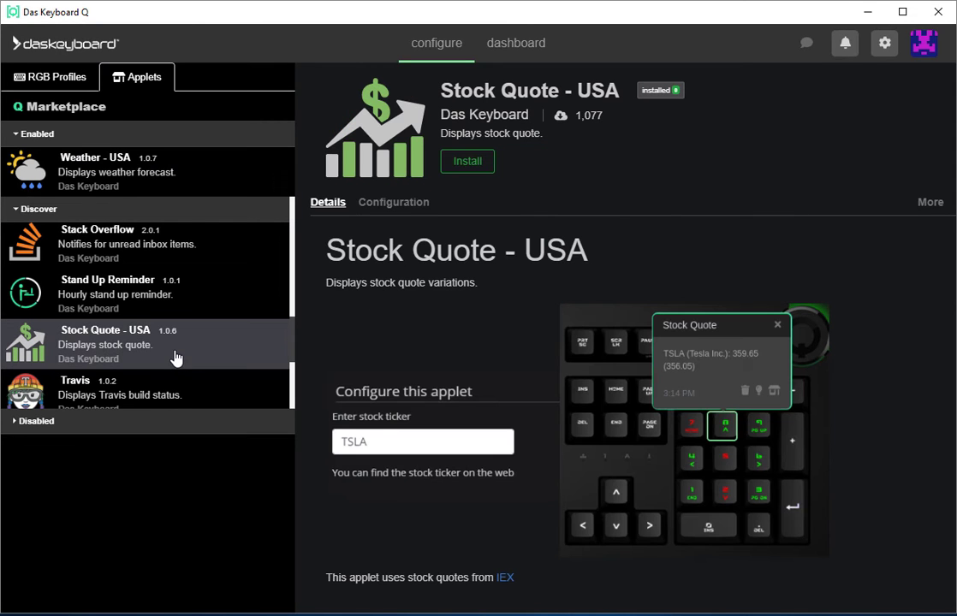
pyautogui.click(456, 171)
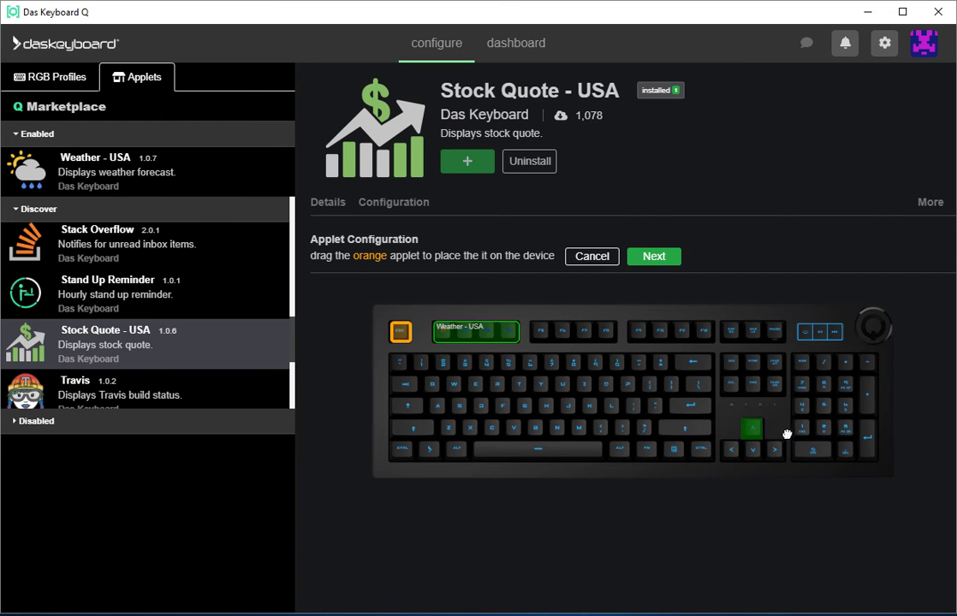
pyautogui.moveTo(517, 356); pyautogui.dragTo(800, 428)
pyautogui.click(651, 257)
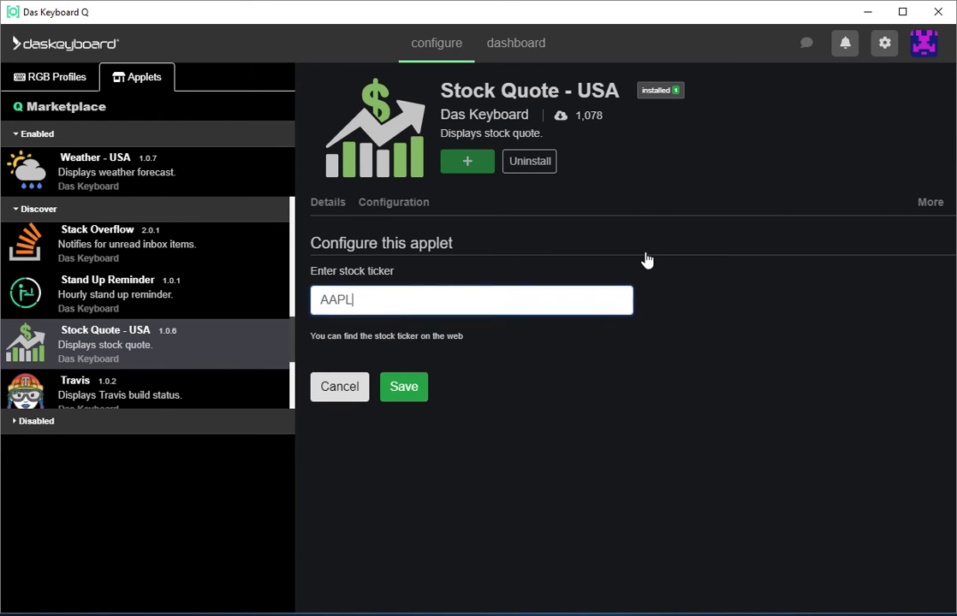
pyautogui.click(406, 390)
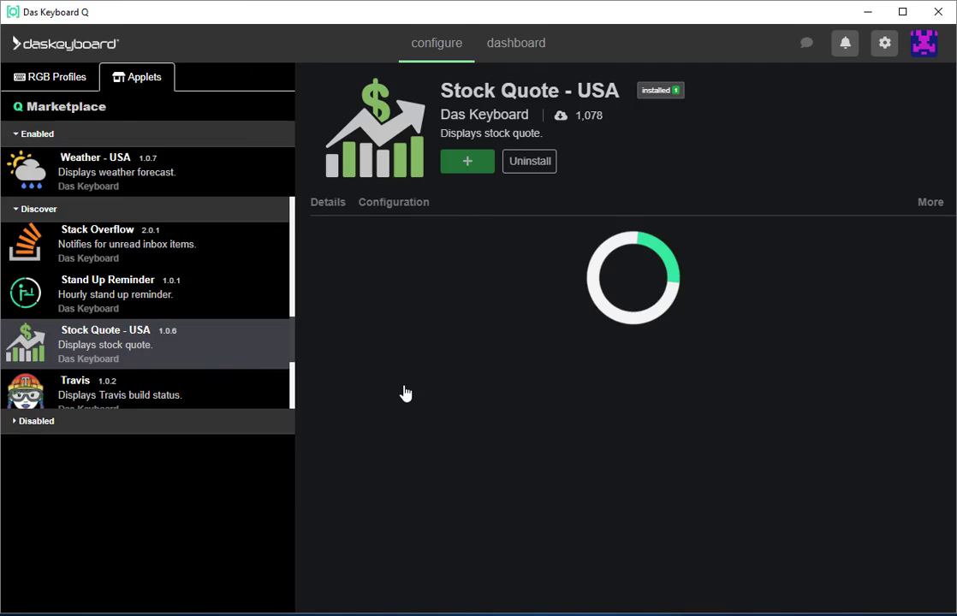
pyautogui.click(432, 179)
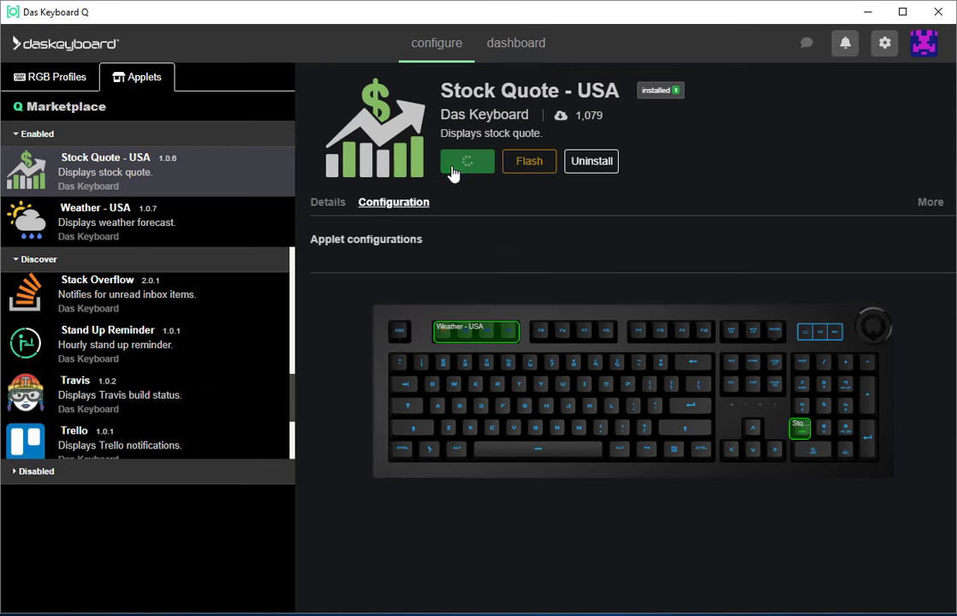
# Add another Stock Quote - USA instance on the keypad with ticker GOOG
pyautogui.click(458, 164)
pyautogui.click(814, 432)
pyautogui.click(654, 256)
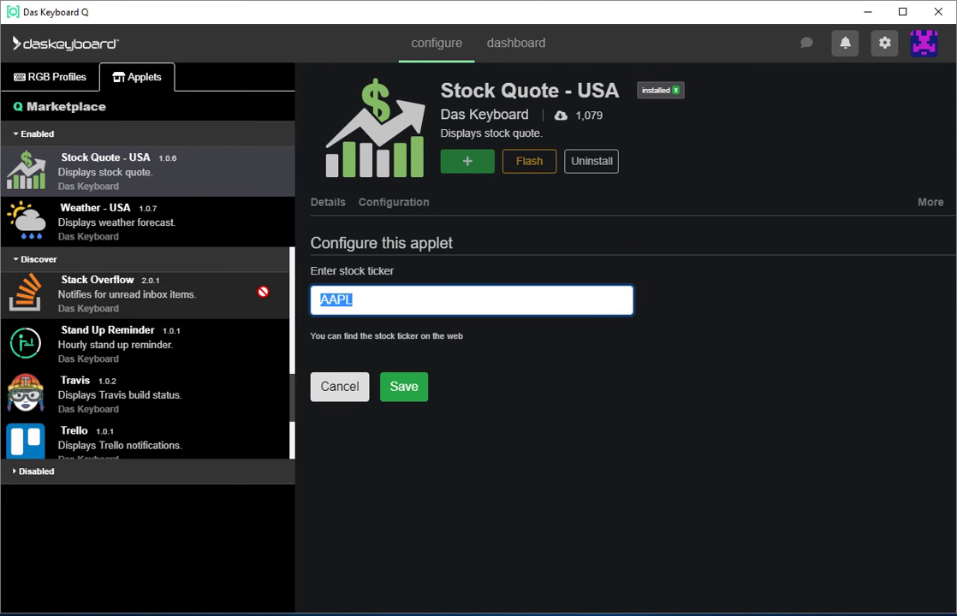
pyautogui.write('GOOG')
pyautogui.click(402, 446)
pyautogui.click(437, 183)
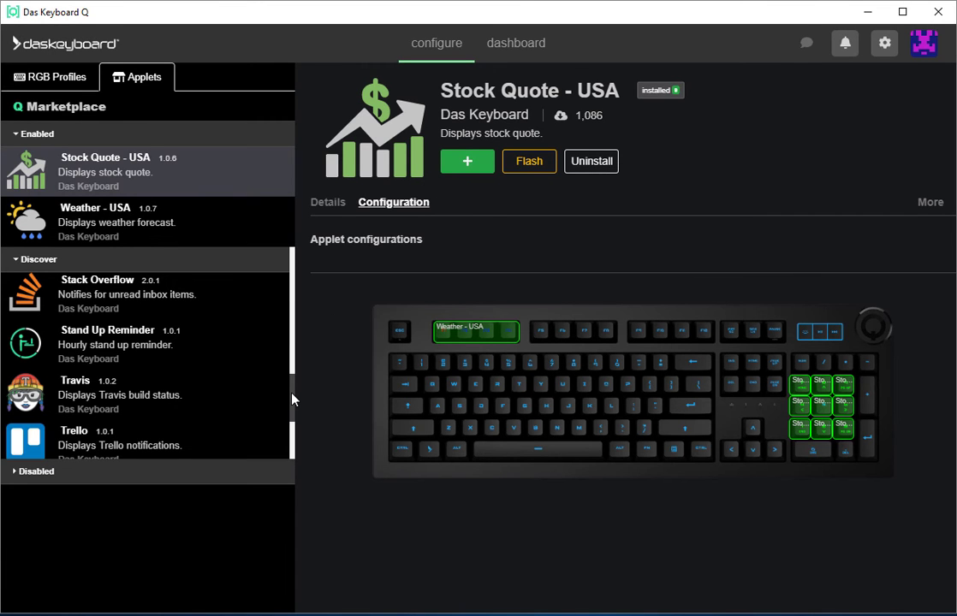
# Install the CPU Usage applet across the number row keys and dismiss the confirmation
pyautogui.moveTo(292, 399); pyautogui.dragTo(314, 258)
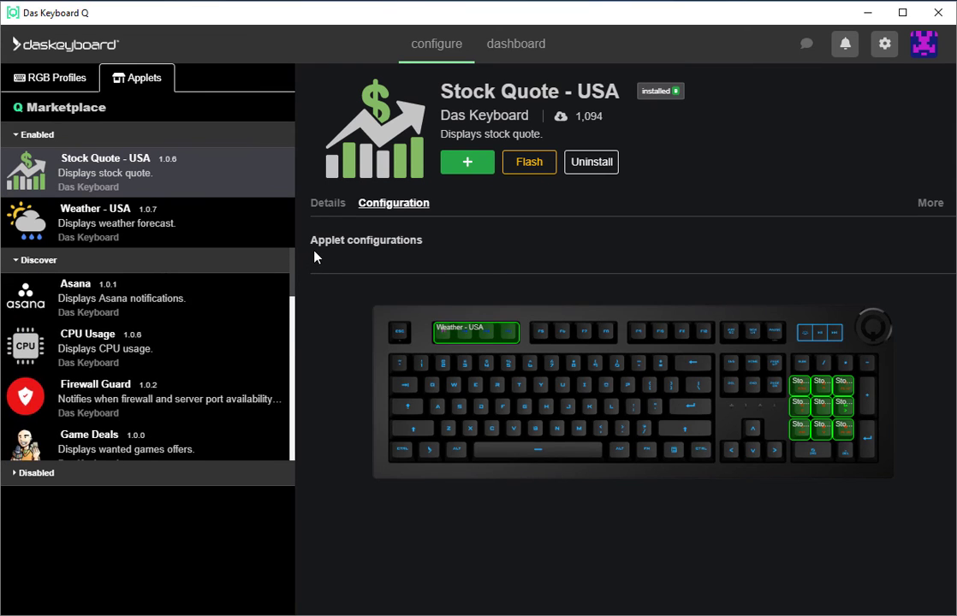
pyautogui.click(171, 357)
pyautogui.click(470, 164)
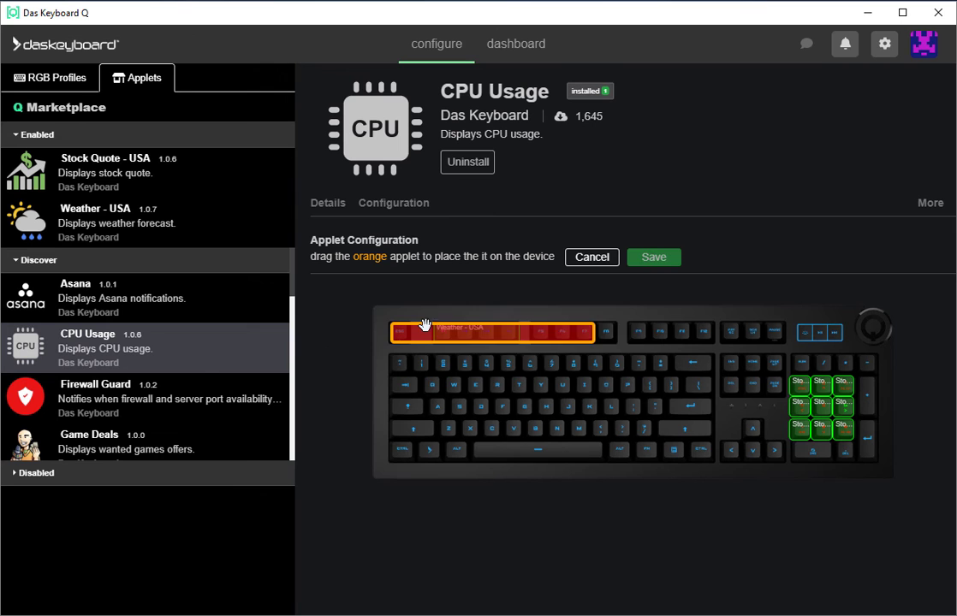
pyautogui.moveTo(425, 325); pyautogui.dragTo(430, 363)
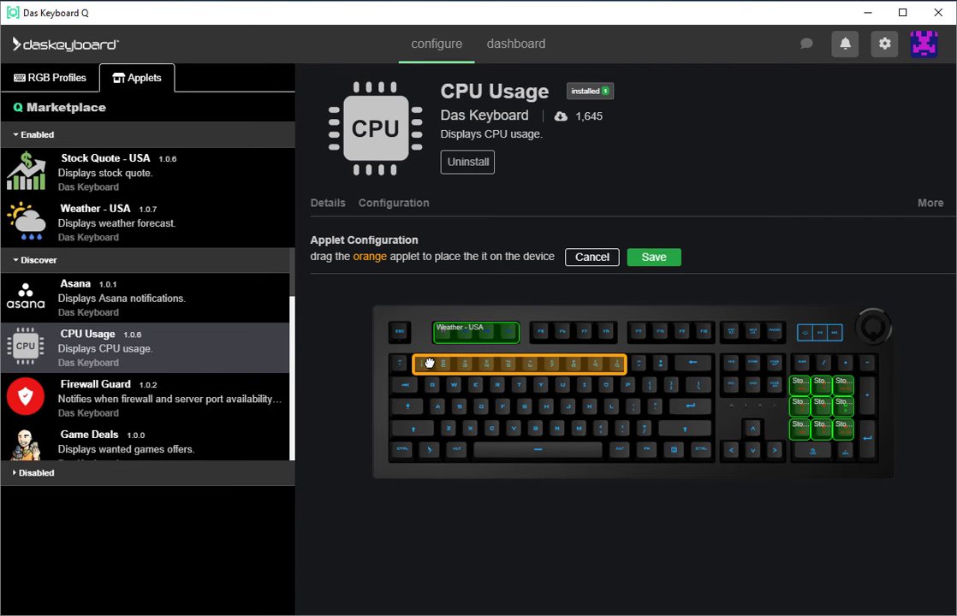
pyautogui.click(650, 259)
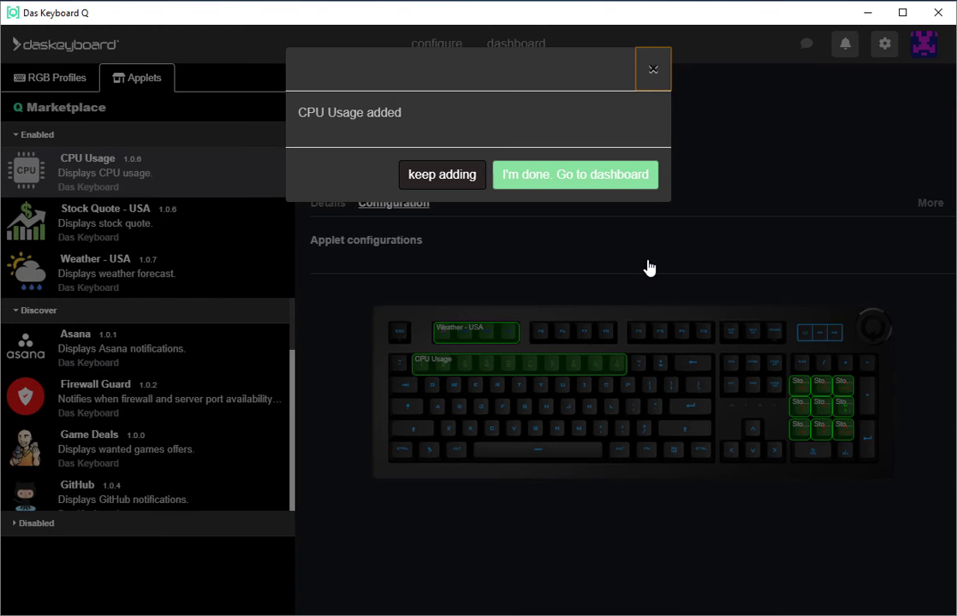
pyautogui.click(462, 176)
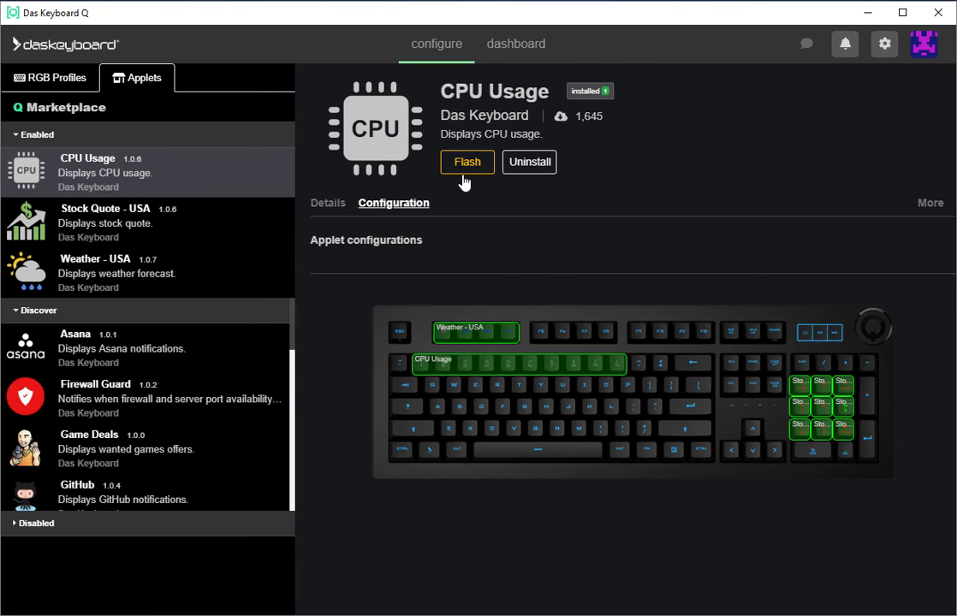
# Switch to the live keyboard dashboard
pyautogui.click(514, 47)
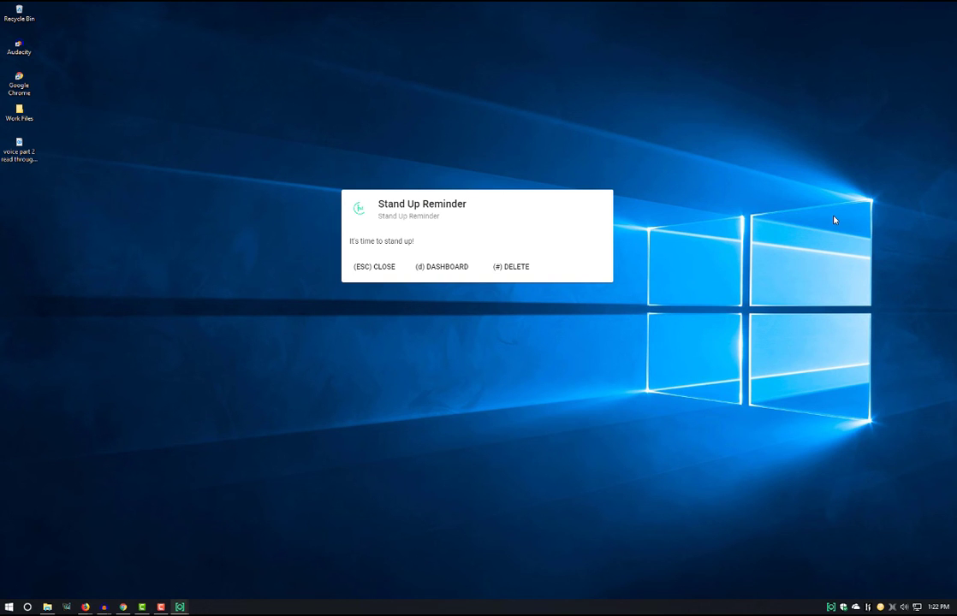
# Dismiss the Stand Up Reminder alert with Esc
pyautogui.press('Escape')
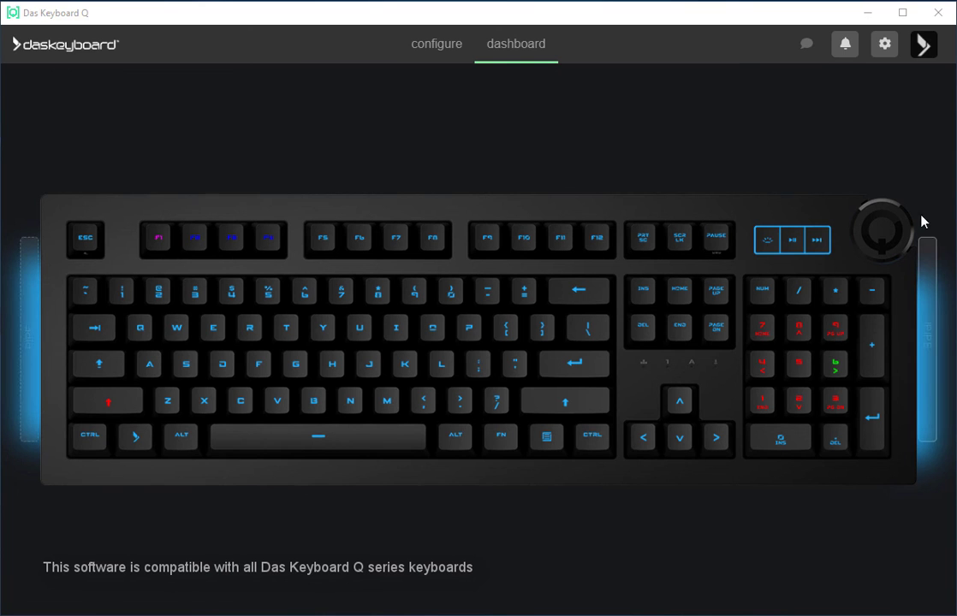
# Open the app's settings menu from the gear icon
pyautogui.click(885, 46)
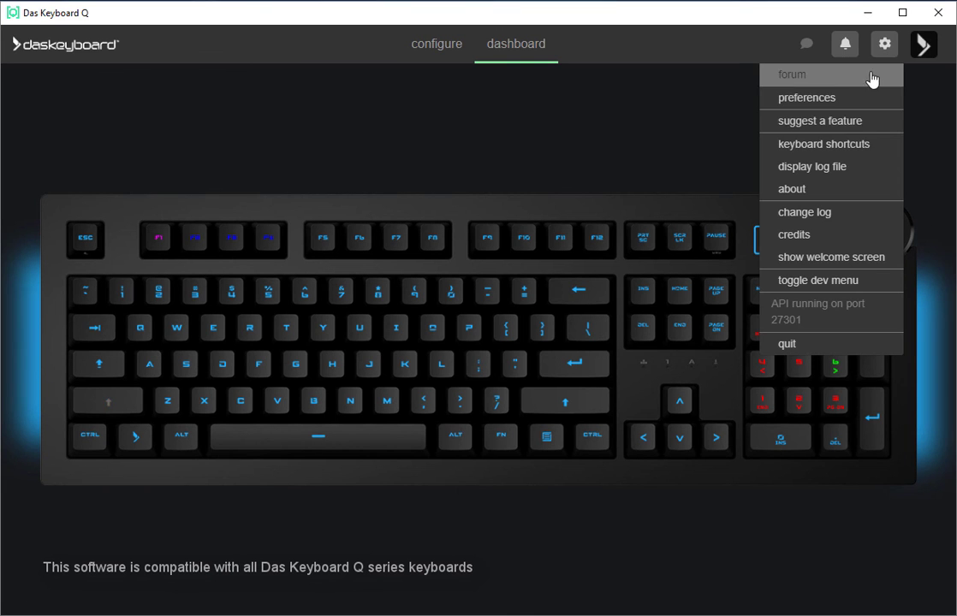